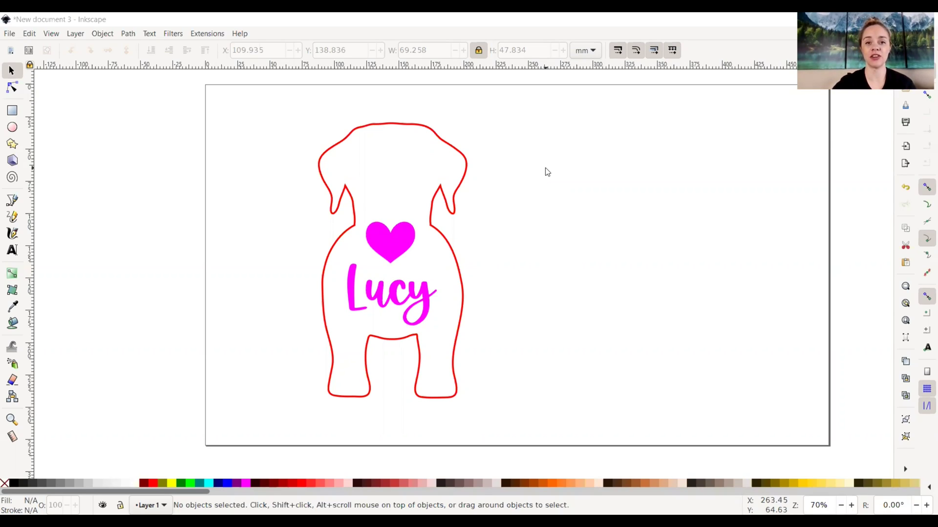
Step: Select the red dog outline and nudge it slightly lower-left
{"action": "left_click", "coordinate": [444, 238]}
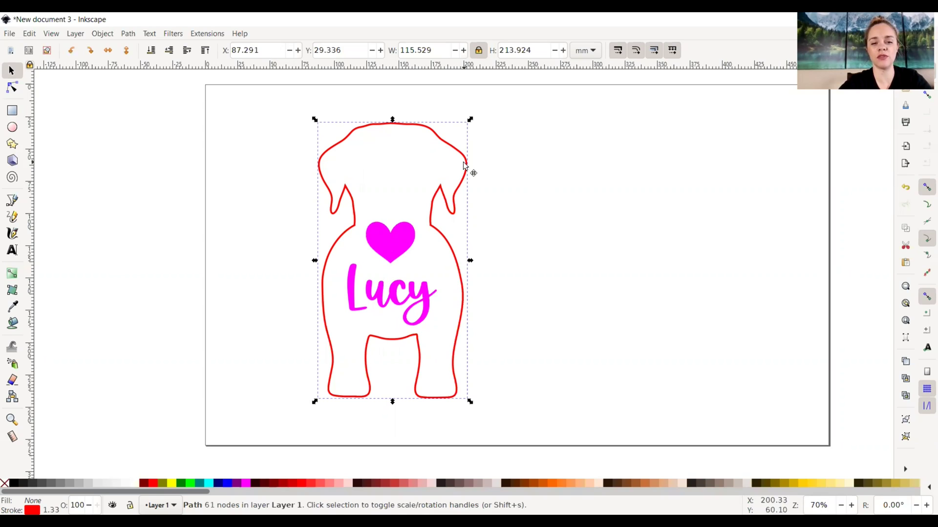
{"action": "mouse_move", "coordinate": [463, 162]}
{"action": "left_mouse_down"}
{"action": "mouse_move", "coordinate": [381, 126]}
{"action": "mouse_move", "coordinate": [460, 178]}
{"action": "mouse_move", "coordinate": [453, 160]}
{"action": "mouse_move", "coordinate": [454, 171]}
{"action": "left_mouse_up"}
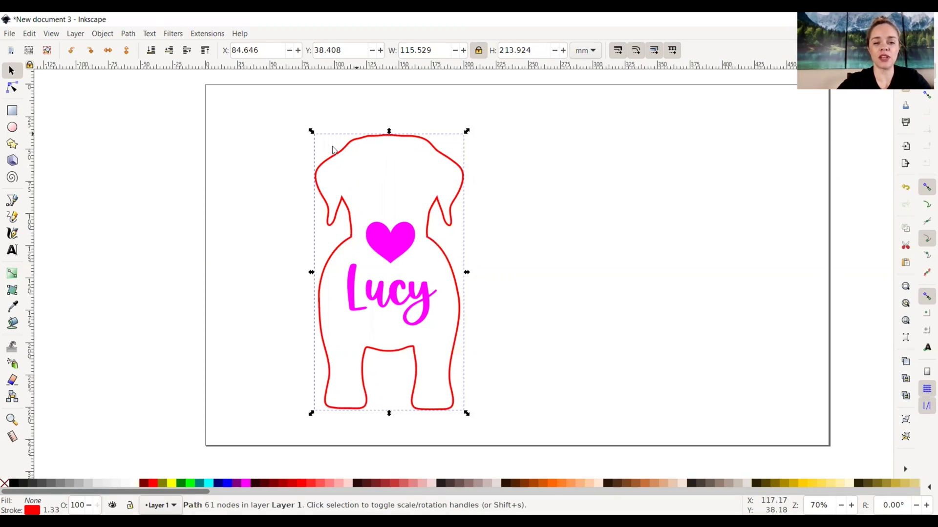
Step: Bring up the outline's rotation handles, rotate it about 12 degrees, then undo that rotation
{"action": "left_click", "coordinate": [434, 151]}
{"action": "left_click", "coordinate": [500, 145]}
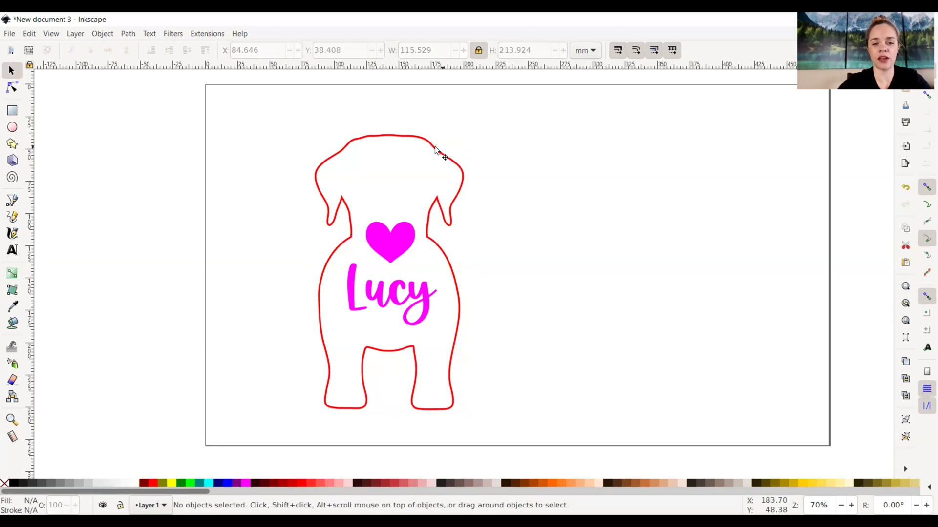
{"action": "left_click", "coordinate": [432, 150]}
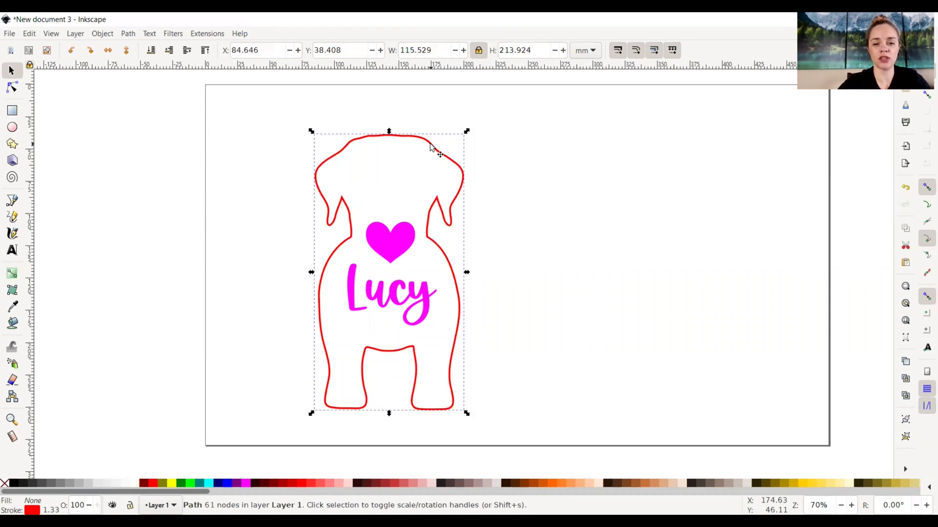
{"action": "left_click", "coordinate": [429, 146]}
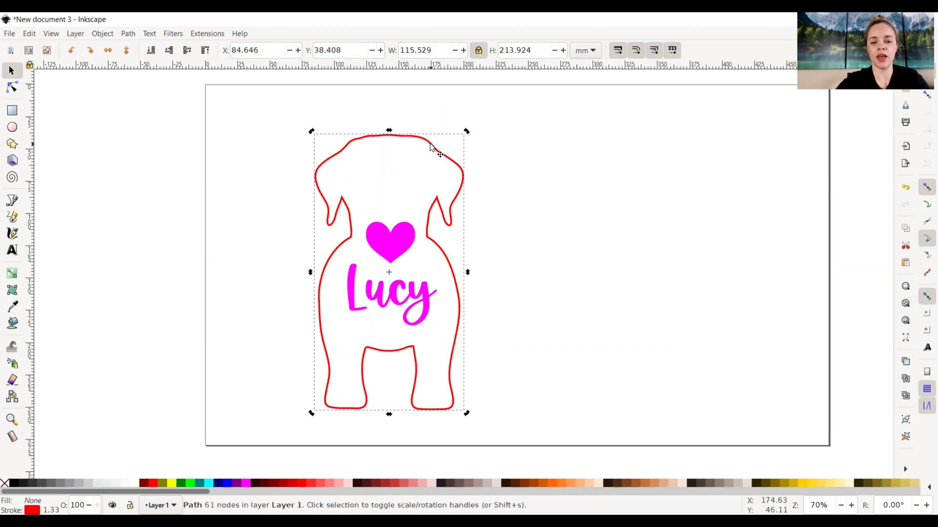
{"action": "left_click", "coordinate": [467, 136]}
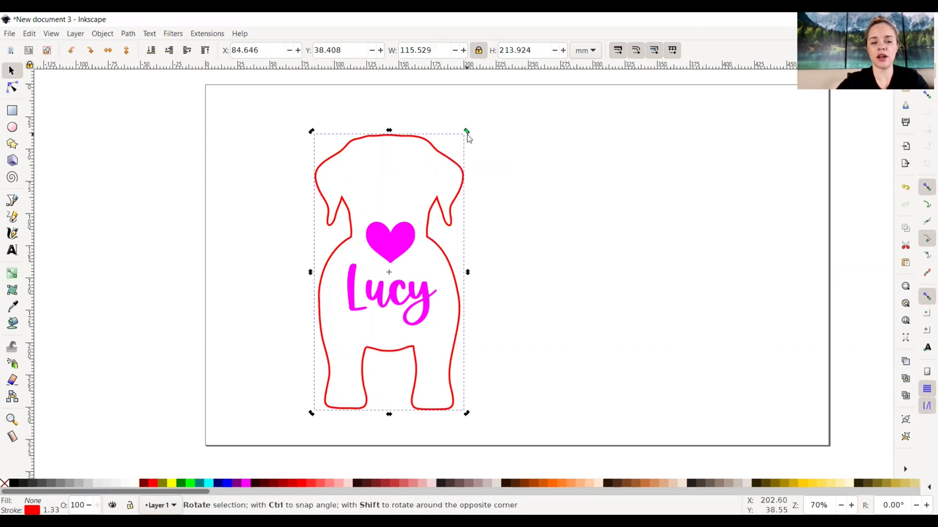
{"action": "left_click", "coordinate": [471, 135]}
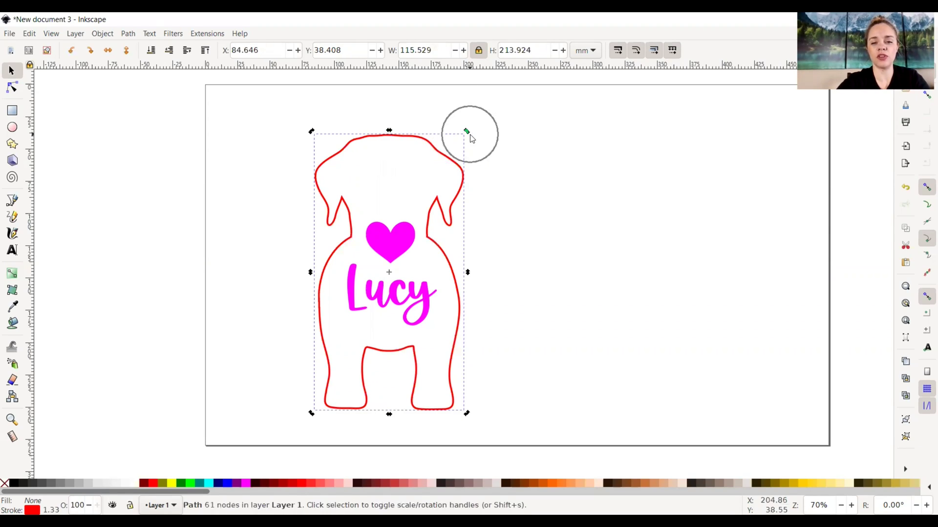
{"action": "left_click", "coordinate": [447, 156]}
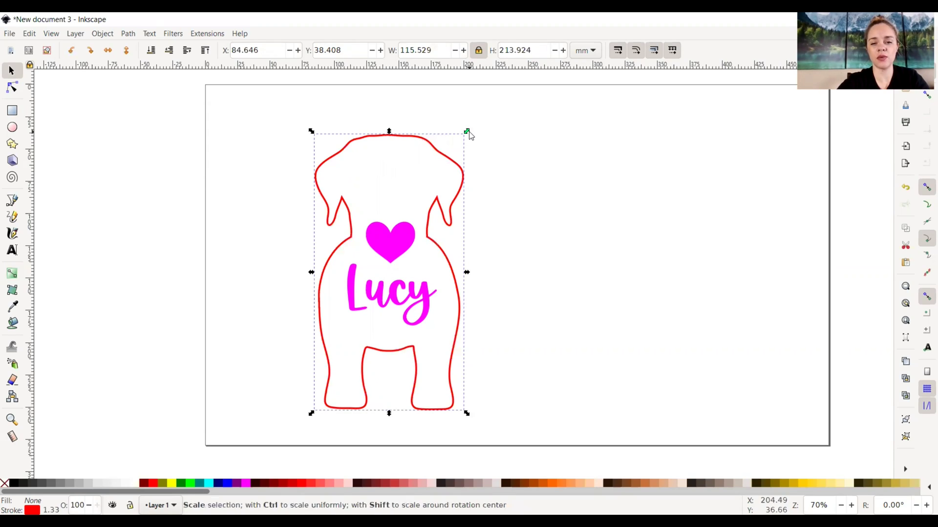
{"action": "left_click", "coordinate": [469, 132]}
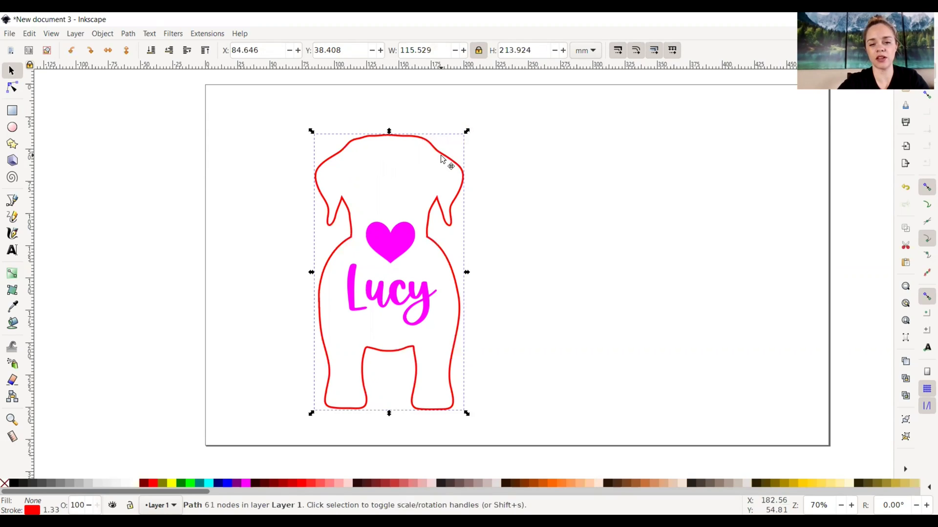
{"action": "left_click", "coordinate": [451, 159]}
{"action": "left_click", "coordinate": [466, 134]}
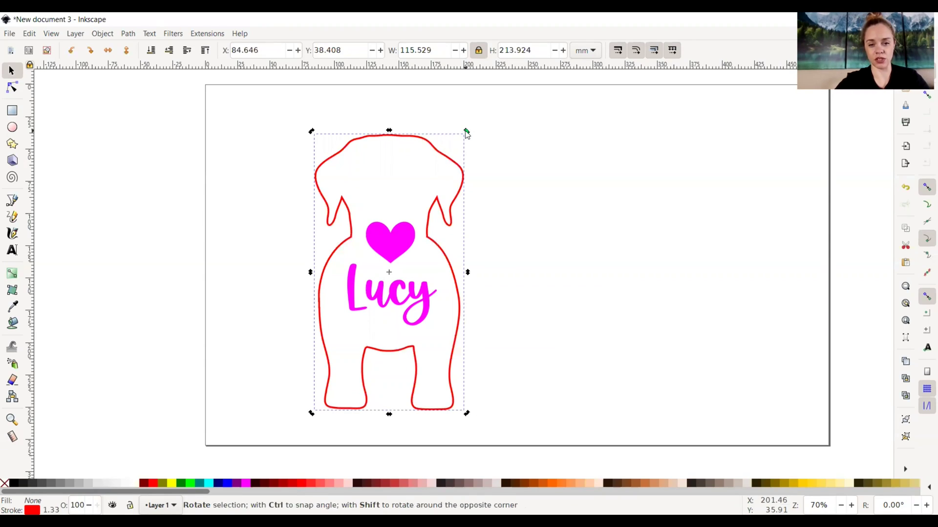
{"action": "left_click_drag", "start_coordinate": [467, 133], "coordinate": [449, 170]}
{"action": "key", "text": "ctrl+z"}
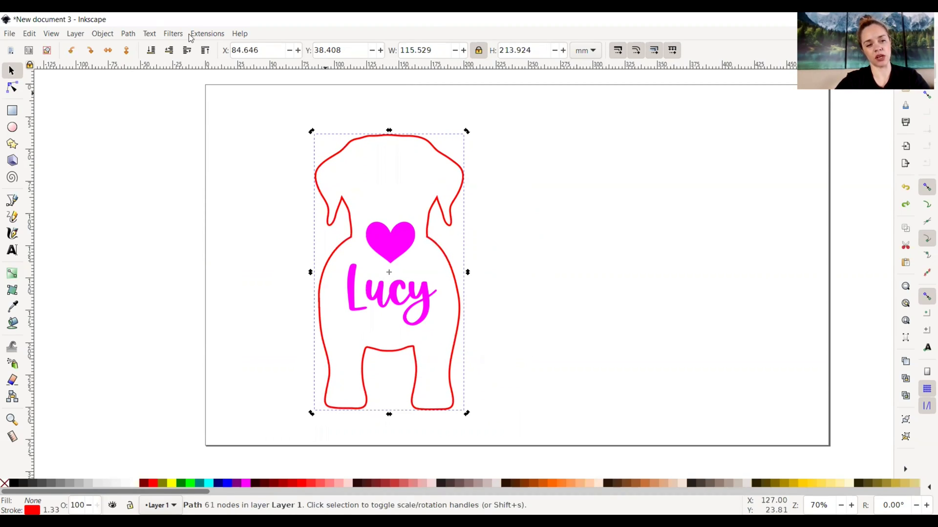
Step: Rotate the dog outline 90° counter-clockwise four times, back to head-up
{"action": "key", "text": "ctrl"}
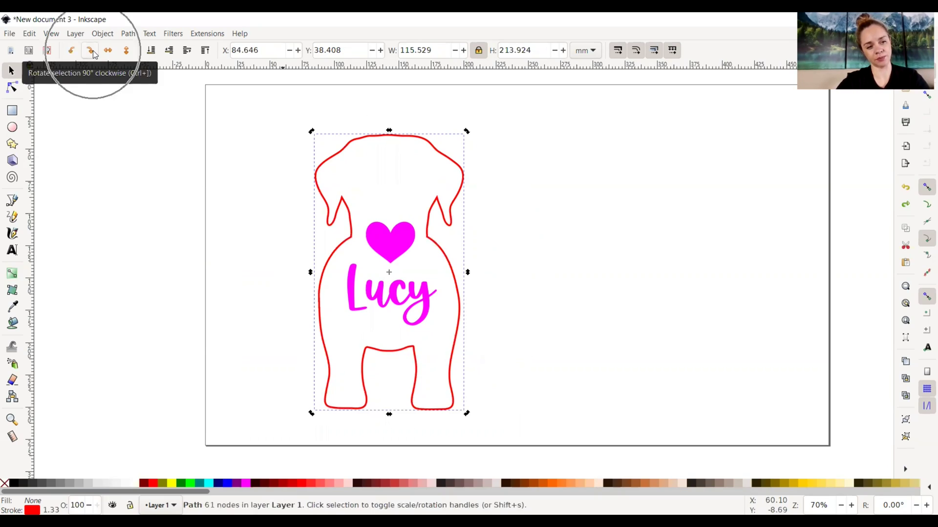
{"action": "key", "text": "ctrl"}
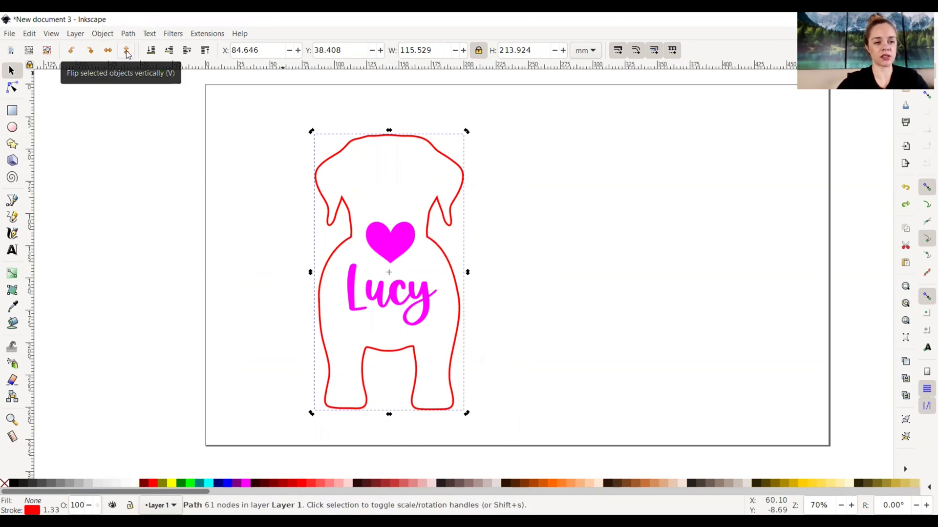
{"action": "left_click", "coordinate": [72, 51]}
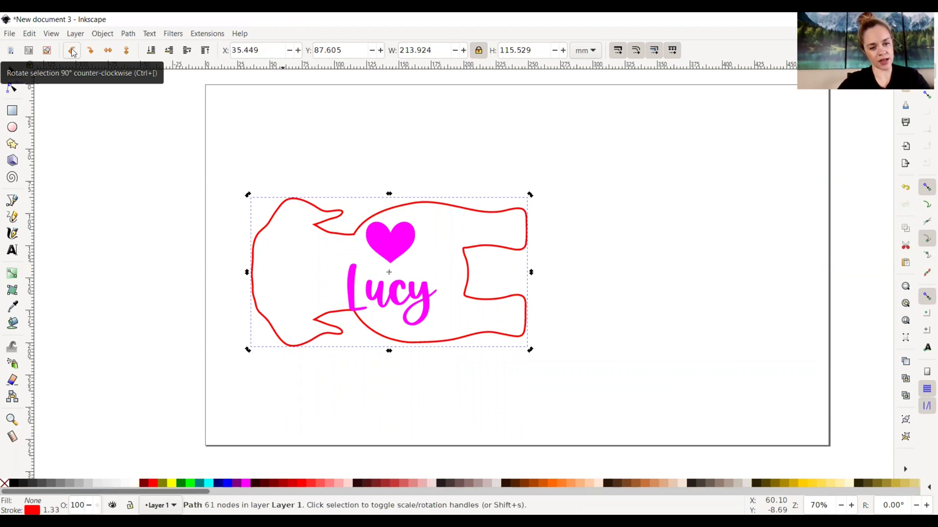
{"action": "left_click", "coordinate": [72, 50]}
{"action": "left_click", "coordinate": [72, 50]}
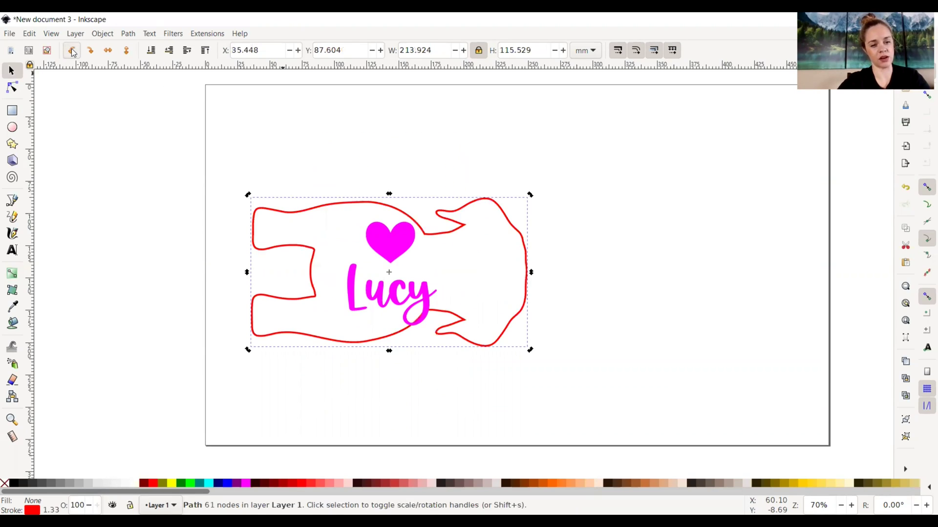
{"action": "left_click", "coordinate": [72, 51]}
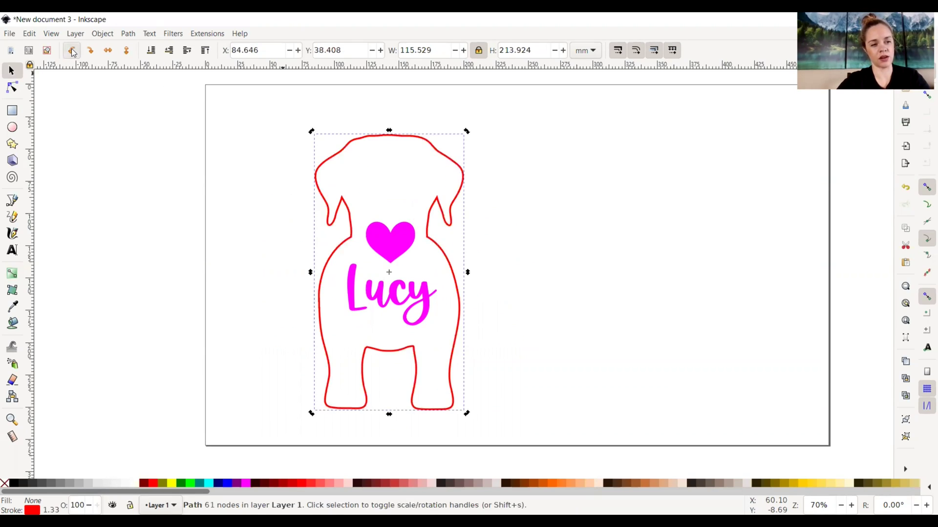
Step: Flip the outline vertically twice so it ends upright again
{"action": "left_click", "coordinate": [127, 51]}
{"action": "left_click", "coordinate": [127, 51]}
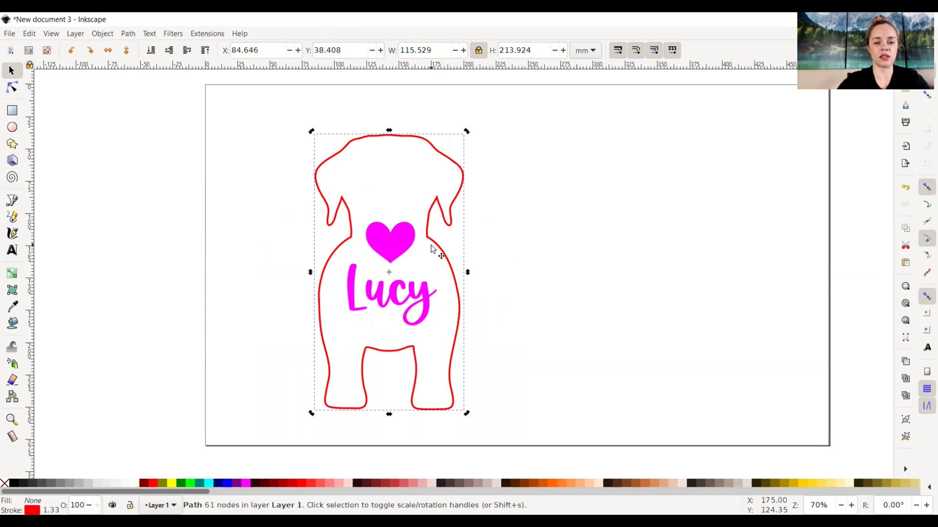
{"action": "left_click", "coordinate": [103, 34]}
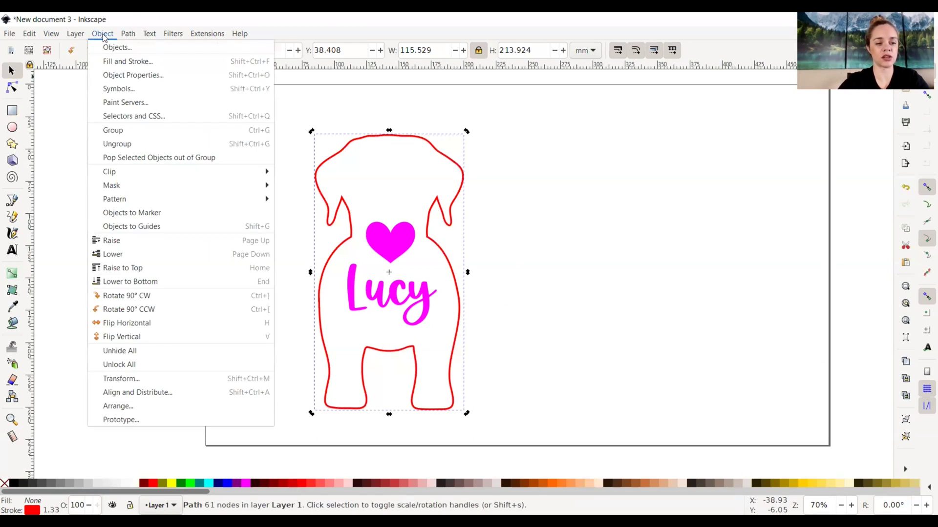
Step: Open Object > Transform for the outline and edit the Move tab's Horizontal value of 0.000
{"action": "left_click", "coordinate": [121, 379]}
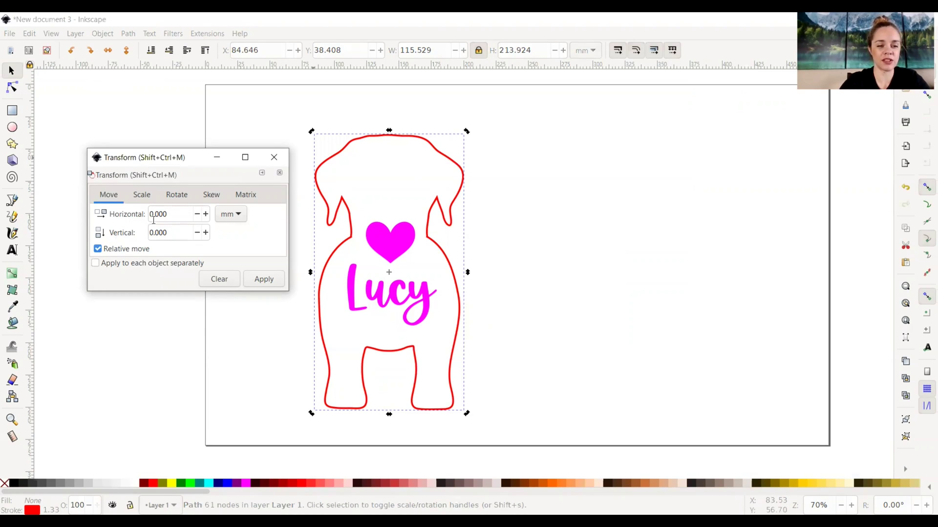
{"action": "left_click", "coordinate": [182, 215]}
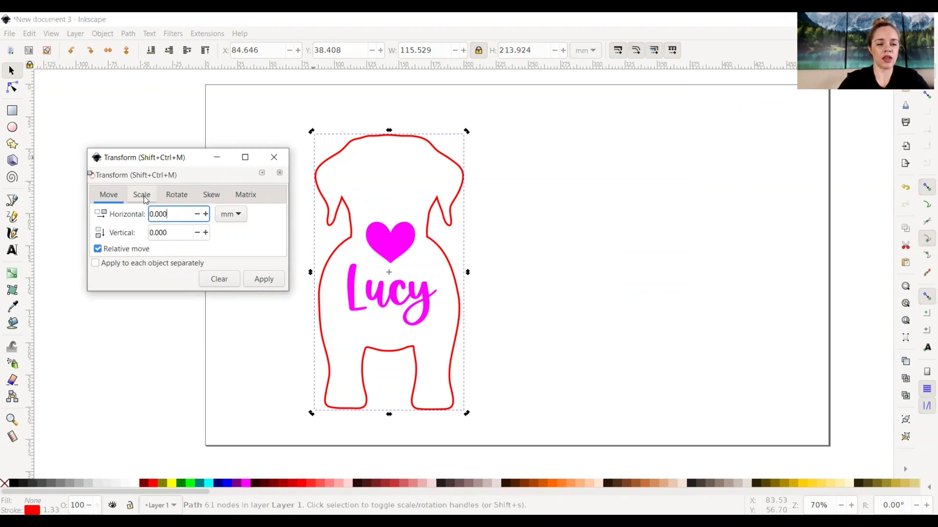
Step: On the Transform Rotate tab, set the angle to 1° counterclockwise
{"action": "scroll", "coordinate": [143, 197], "scroll_direction": "down", "scroll_amount": 2}
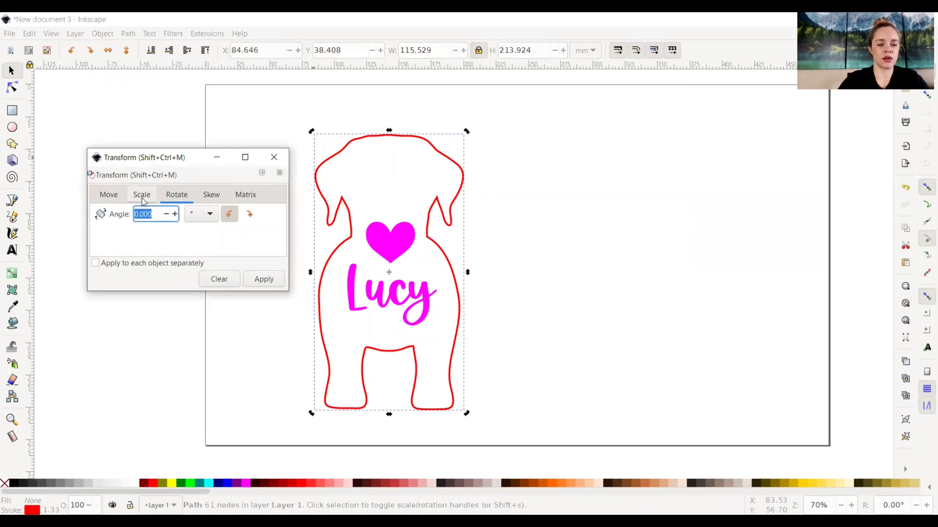
{"action": "left_click", "coordinate": [142, 197]}
{"action": "left_click", "coordinate": [190, 198]}
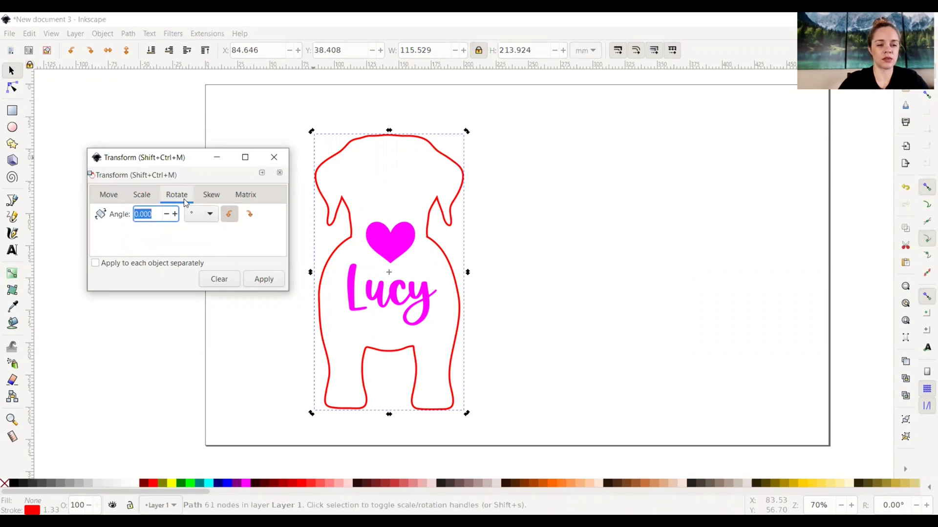
{"action": "left_click", "coordinate": [184, 199]}
{"action": "left_click", "coordinate": [182, 198]}
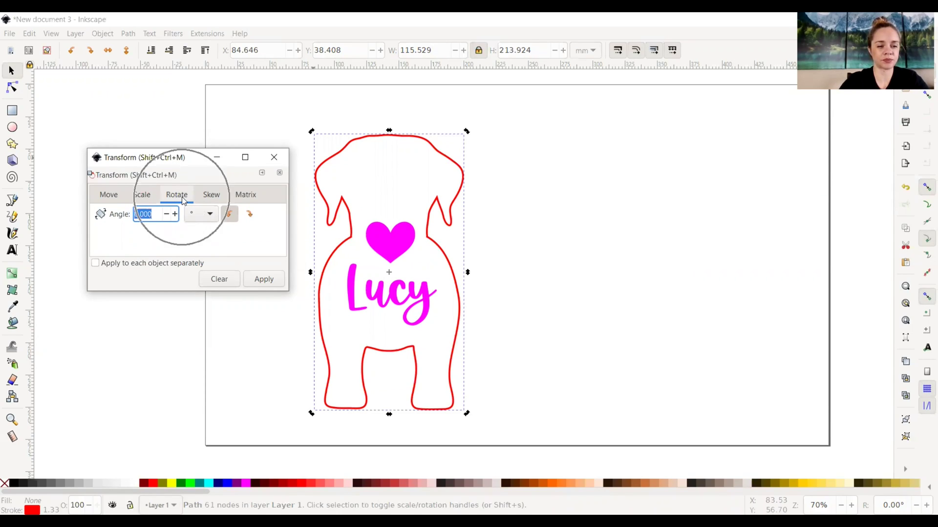
{"action": "left_click", "coordinate": [175, 214]}
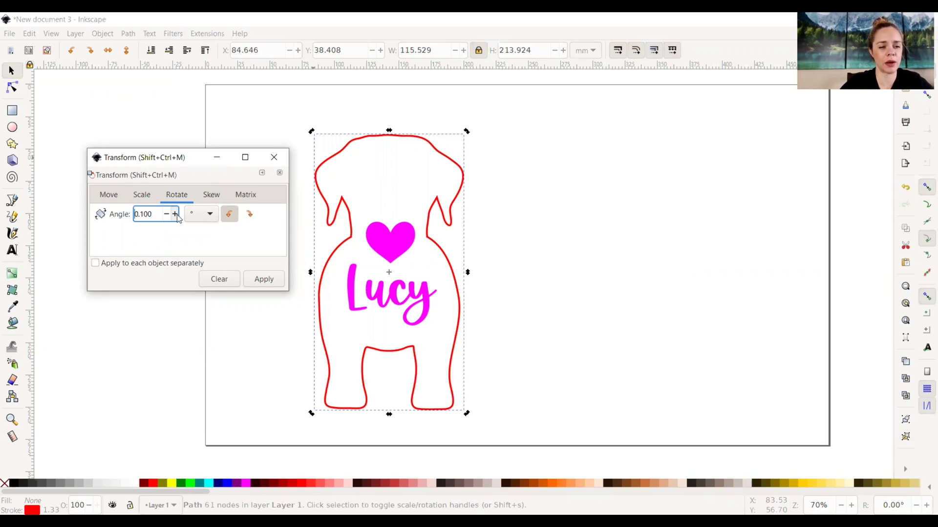
{"action": "left_click", "coordinate": [175, 214]}
{"action": "left_click", "coordinate": [175, 214]}
{"action": "left_click", "coordinate": [175, 214]}
{"action": "left_click", "coordinate": [176, 215]}
{"action": "left_click", "coordinate": [176, 215]}
{"action": "left_click", "coordinate": [175, 215]}
{"action": "left_click", "coordinate": [175, 214]}
{"action": "left_click", "coordinate": [175, 214]}
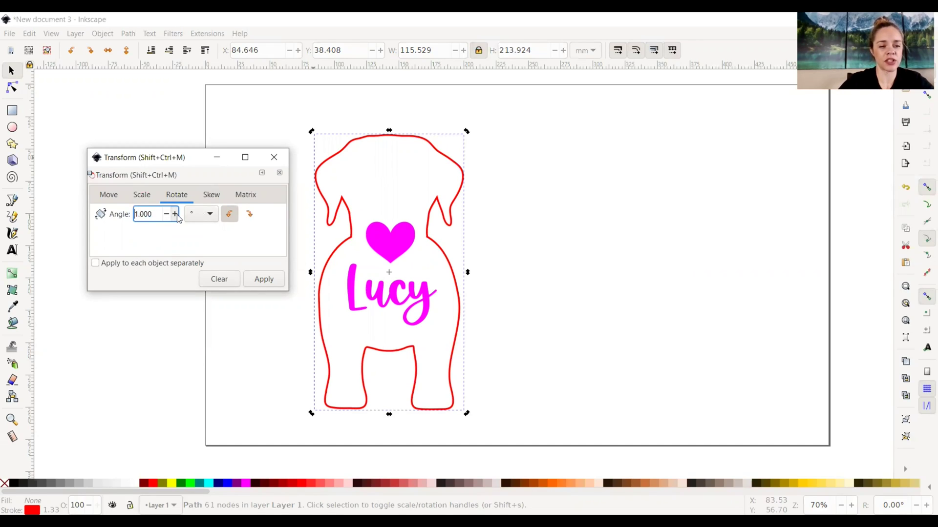
{"action": "left_click", "coordinate": [230, 215]}
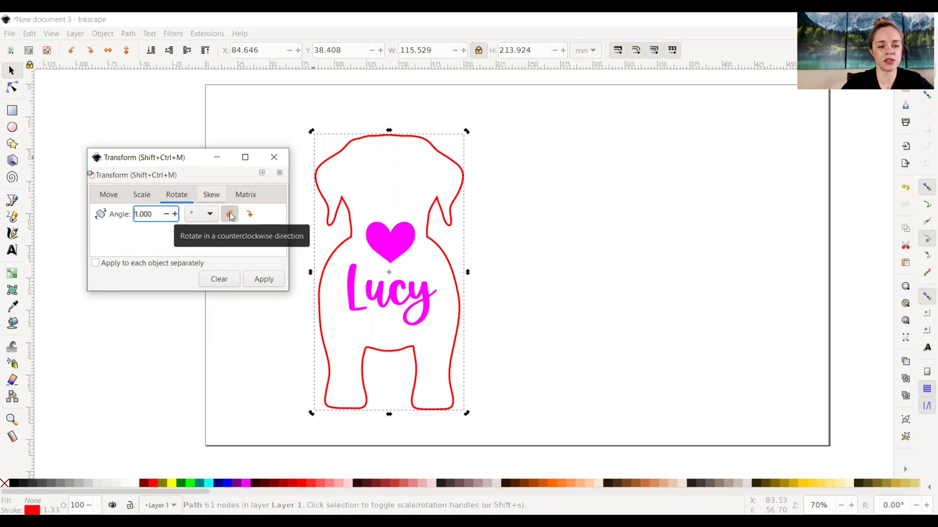
Step: Apply the 1° rotation to the dog outline five times, then close the Transform dialog
{"action": "left_click", "coordinate": [268, 279]}
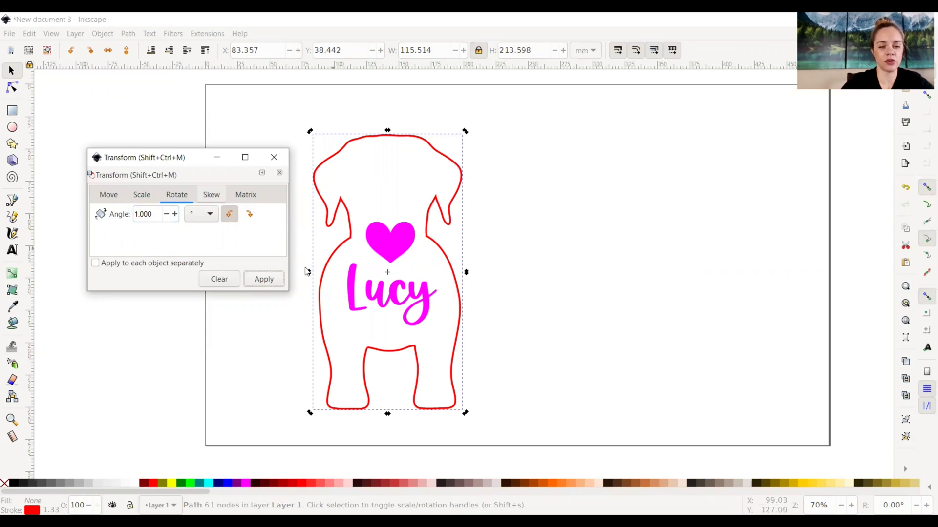
{"action": "left_click", "coordinate": [263, 278]}
{"action": "left_click", "coordinate": [263, 279]}
{"action": "left_click", "coordinate": [263, 279]}
{"action": "left_click", "coordinate": [263, 279]}
{"action": "left_click", "coordinate": [263, 279]}
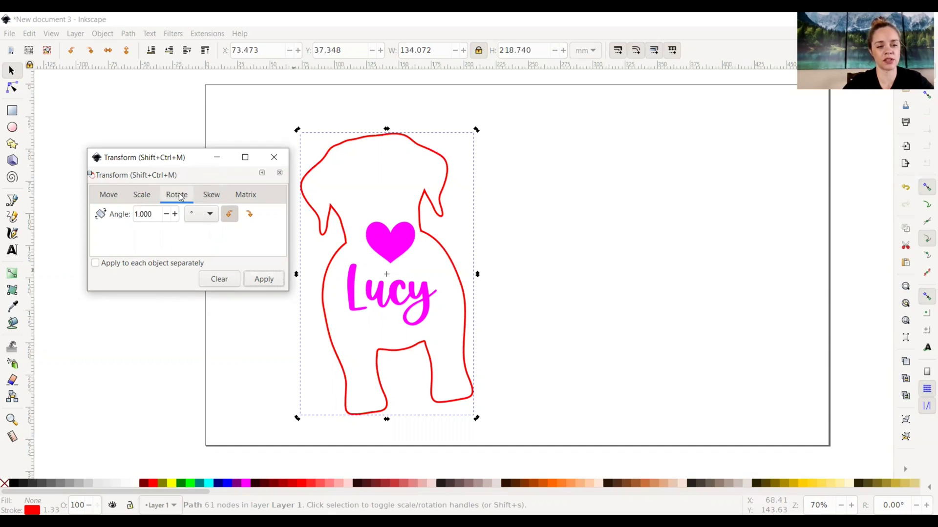
{"action": "left_click", "coordinate": [274, 158]}
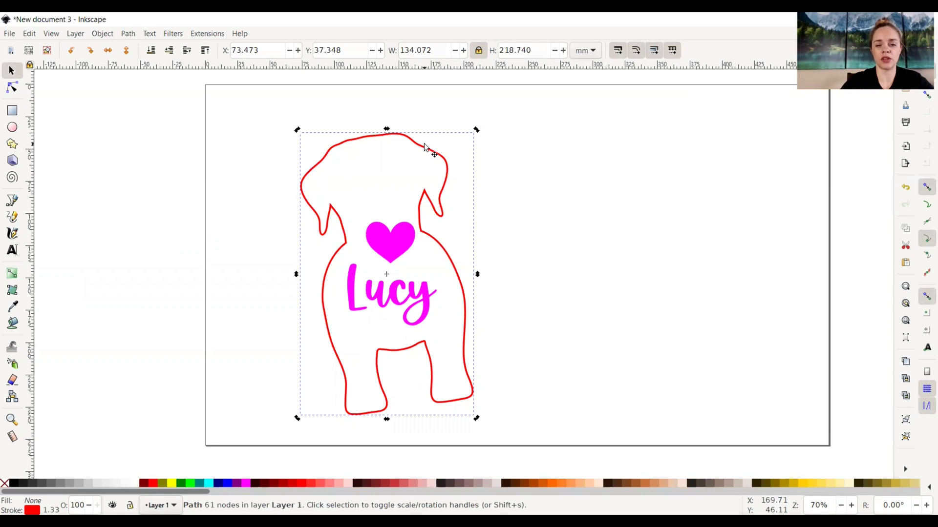
Step: Rotate the dog outline back upright and select the heart
{"action": "left_click_drag", "start_coordinate": [480, 130], "coordinate": [487, 157]}
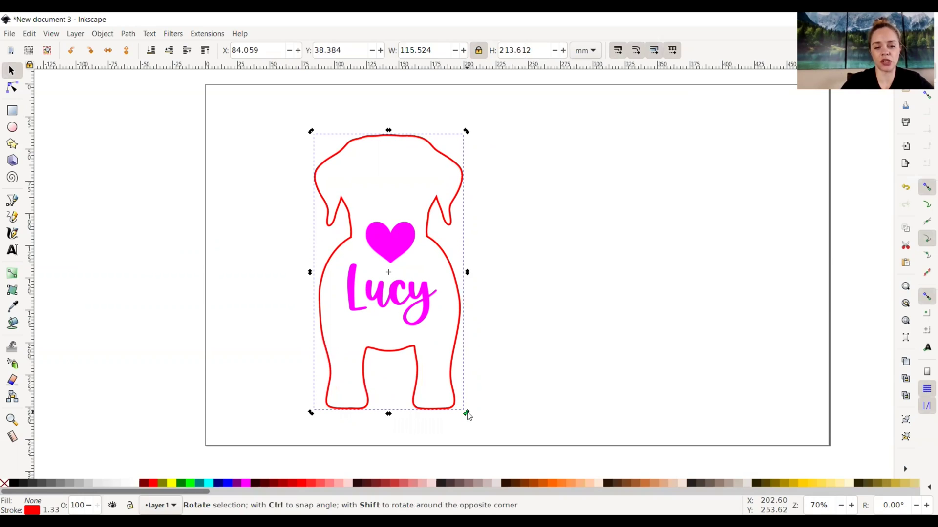
{"action": "left_click", "coordinate": [389, 237]}
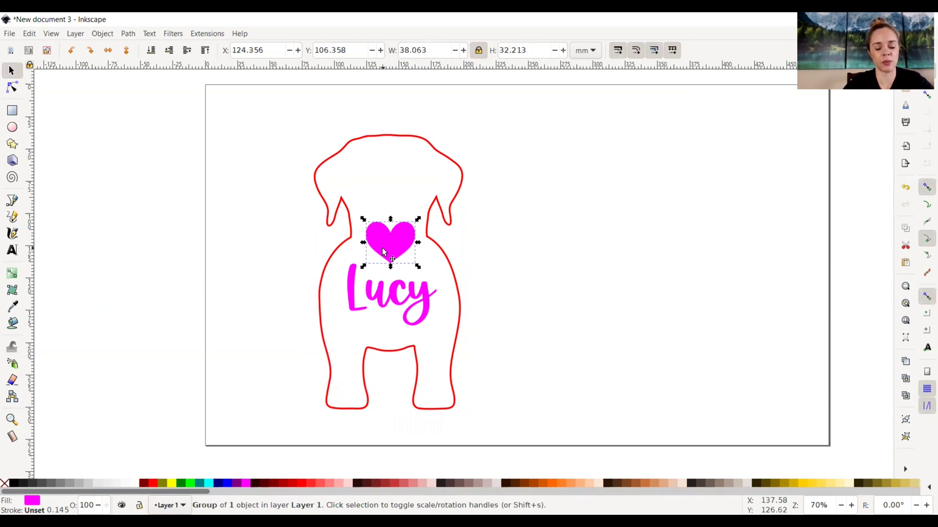
{"action": "left_click", "coordinate": [369, 303]}
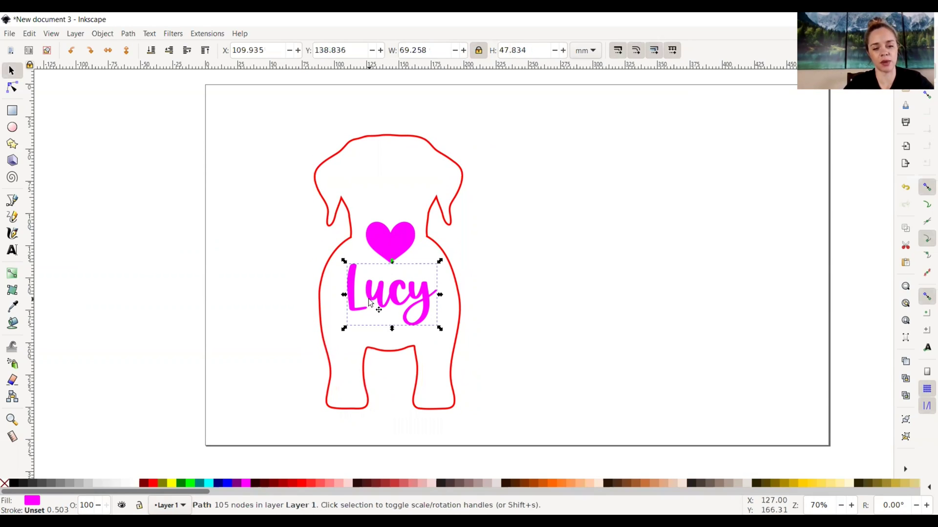
{"action": "left_click", "coordinate": [388, 233]}
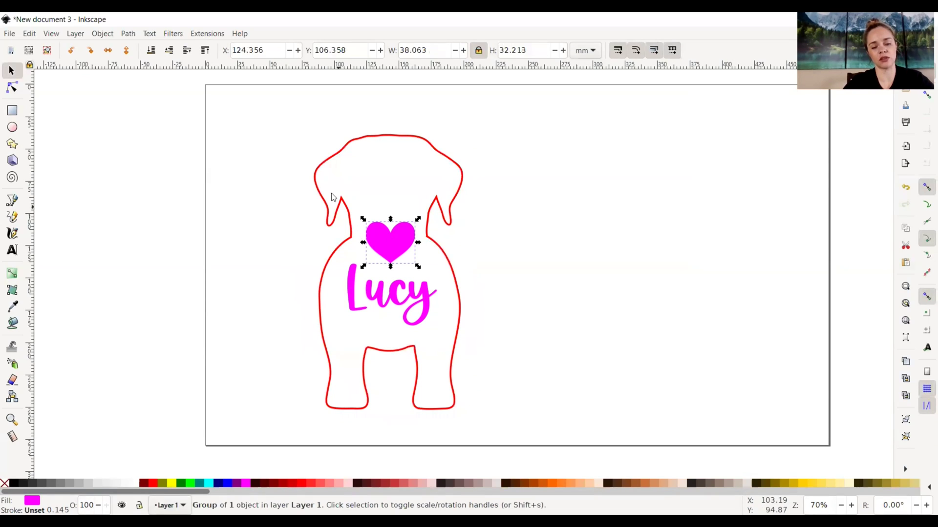
Step: Tilt the heart about 20 degrees and shrink it to 24.709 × 22.920 mm between the ears
{"action": "left_click", "coordinate": [391, 249]}
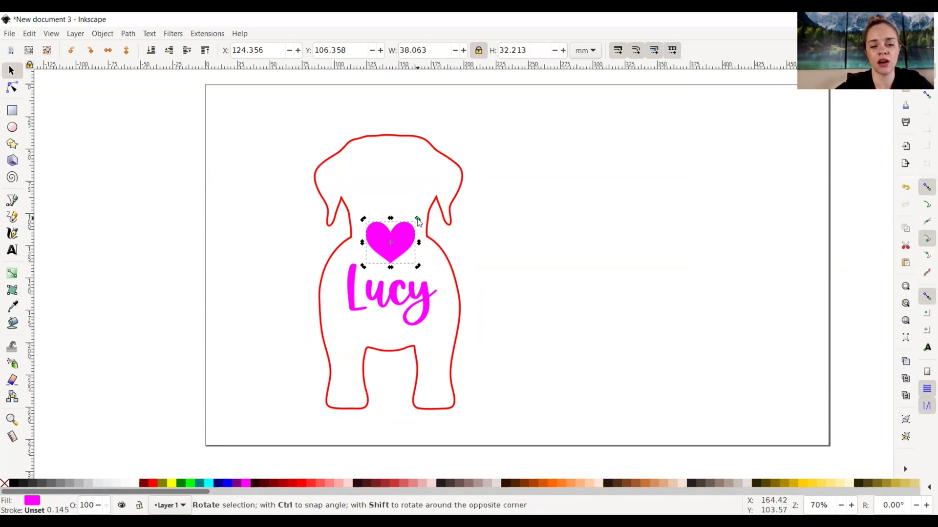
{"action": "left_click_drag", "start_coordinate": [418, 221], "coordinate": [425, 233]}
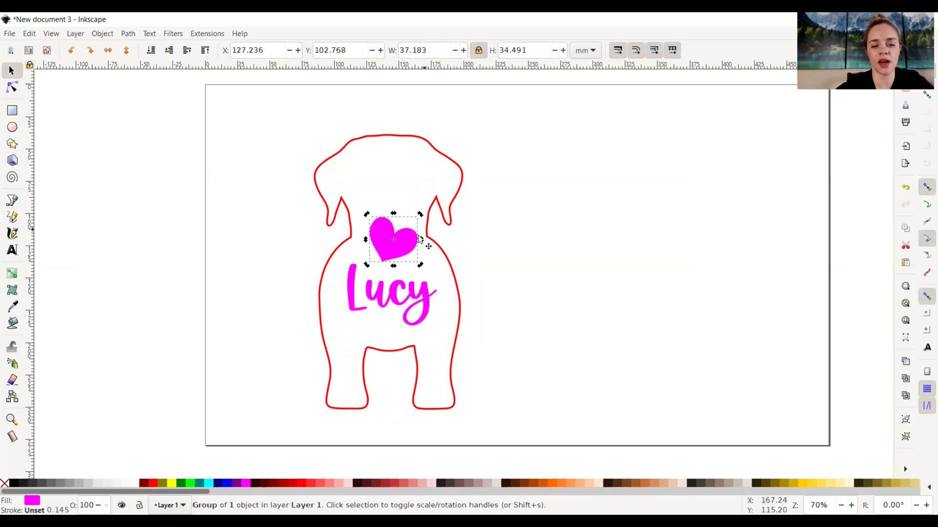
{"action": "left_click", "coordinate": [384, 245]}
{"action": "left_click", "coordinate": [384, 245]}
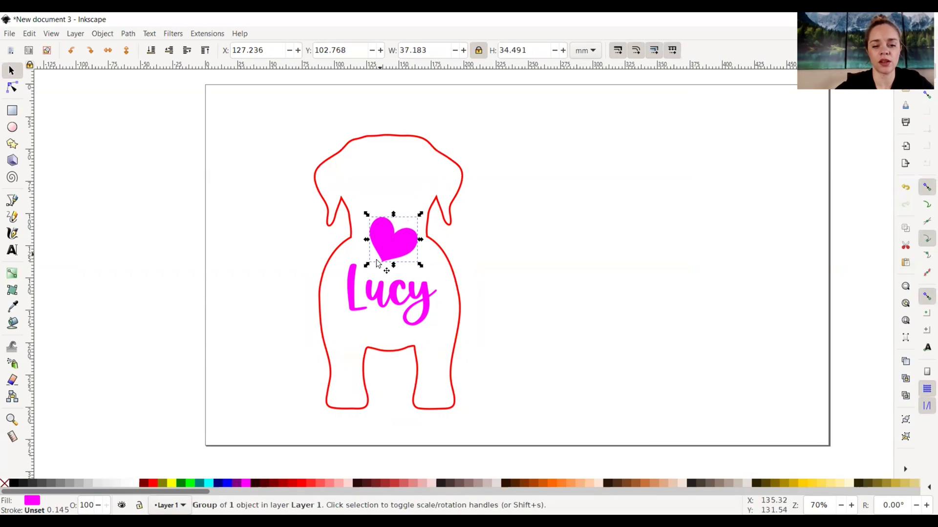
{"action": "left_click_drag", "start_coordinate": [366, 268], "coordinate": [413, 202]}
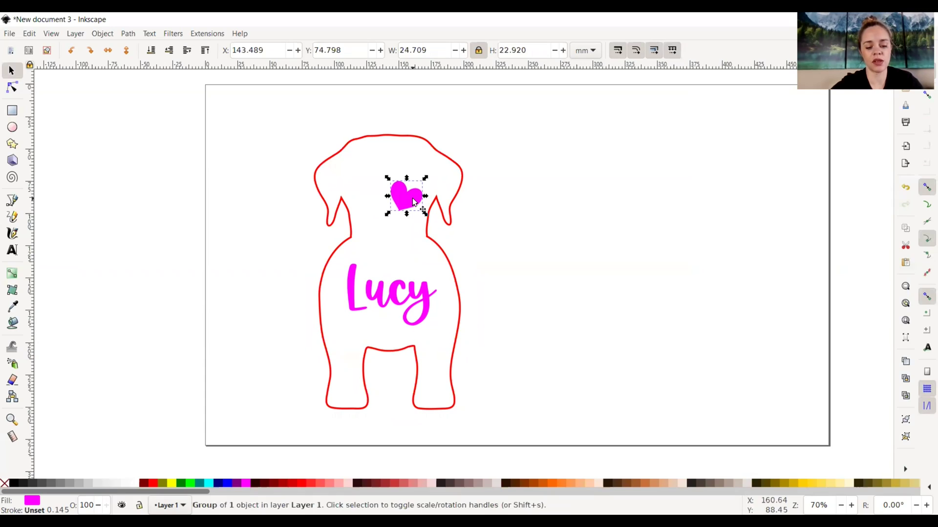
Step: Duplicate the heart, flip the copy horizontally, and move the original up toward the right ear
{"action": "left_click_drag", "start_coordinate": [413, 202], "coordinate": [358, 191]}
{"action": "key", "text": "ctrl+d"}
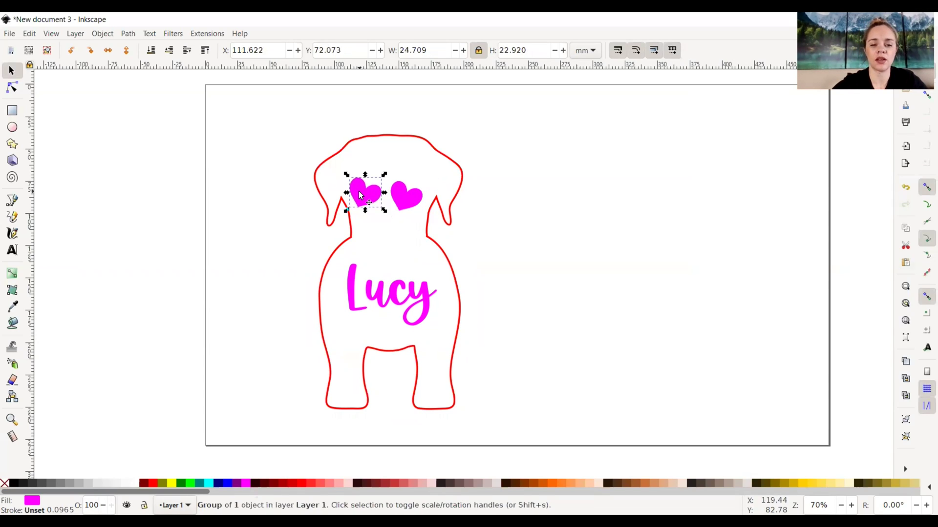
{"action": "left_click", "coordinate": [108, 50]}
{"action": "left_click", "coordinate": [404, 202]}
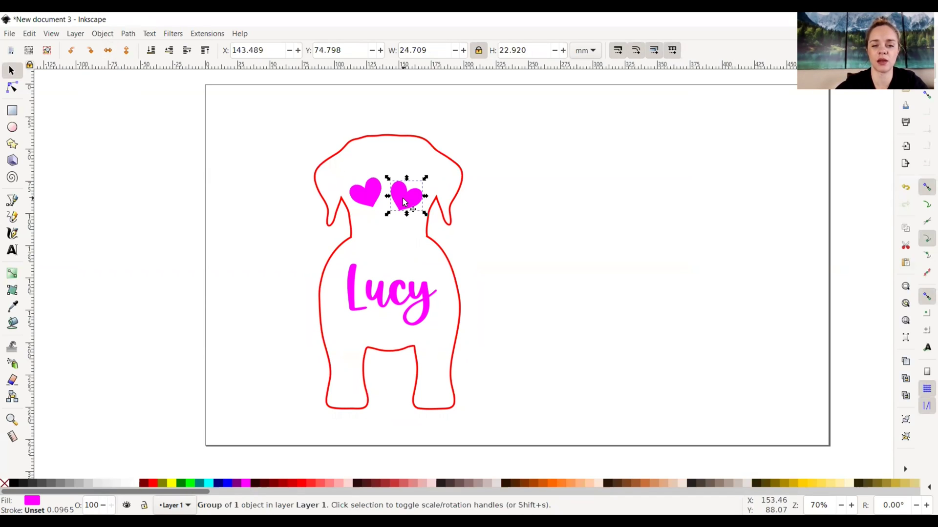
{"action": "left_click_drag", "start_coordinate": [403, 202], "coordinate": [378, 233]}
Step: Move the 'Lucy' text slightly upward
{"action": "left_click", "coordinate": [397, 301]}
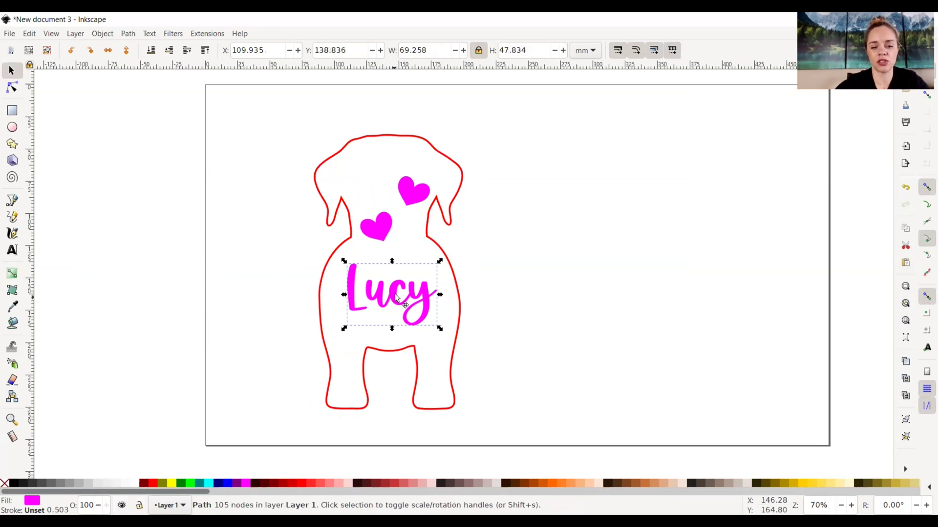
{"action": "left_click_drag", "start_coordinate": [396, 297], "coordinate": [397, 293]}
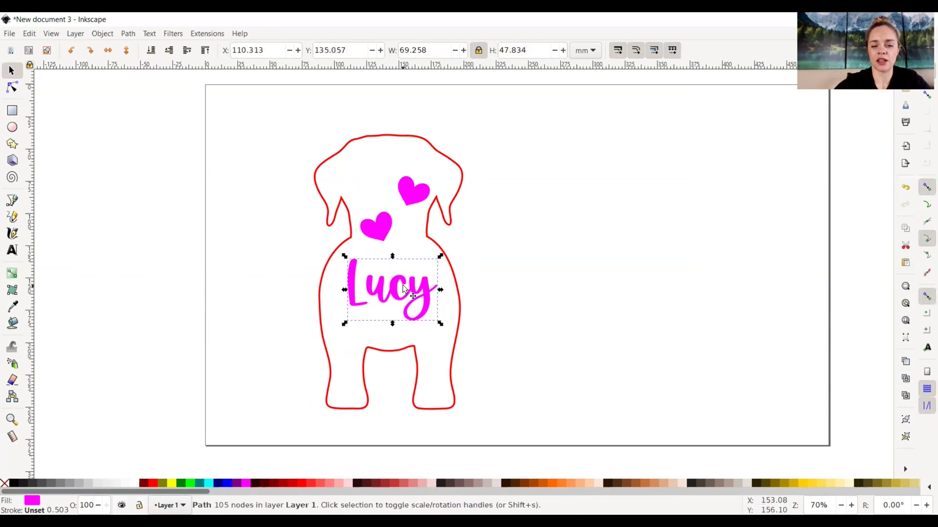
{"action": "left_click", "coordinate": [397, 277]}
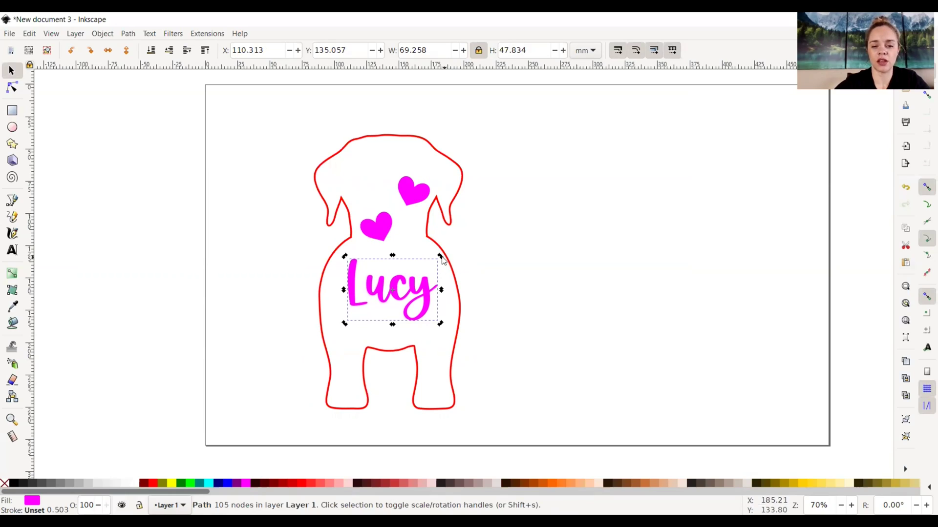